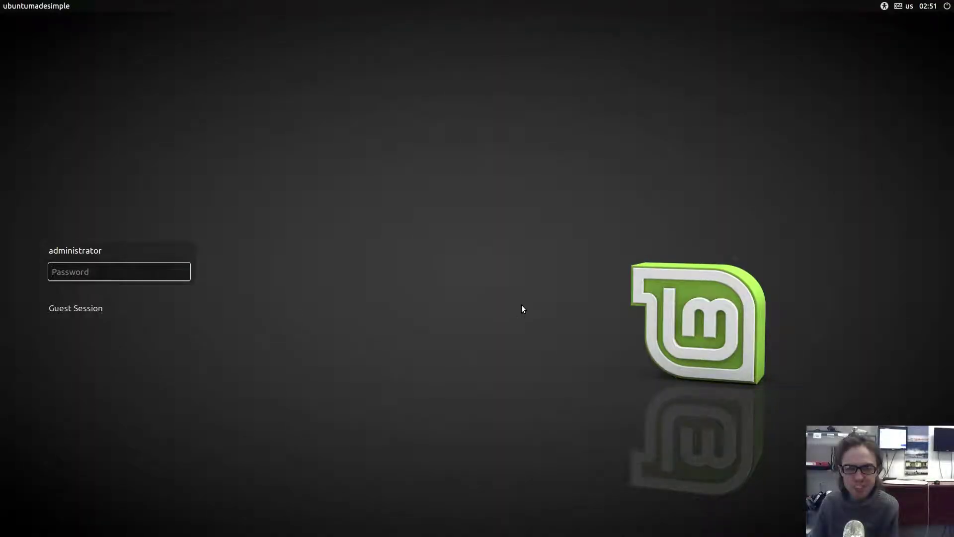
# Log in to the administrator account by entering its password
pyautogui.write('••••••')
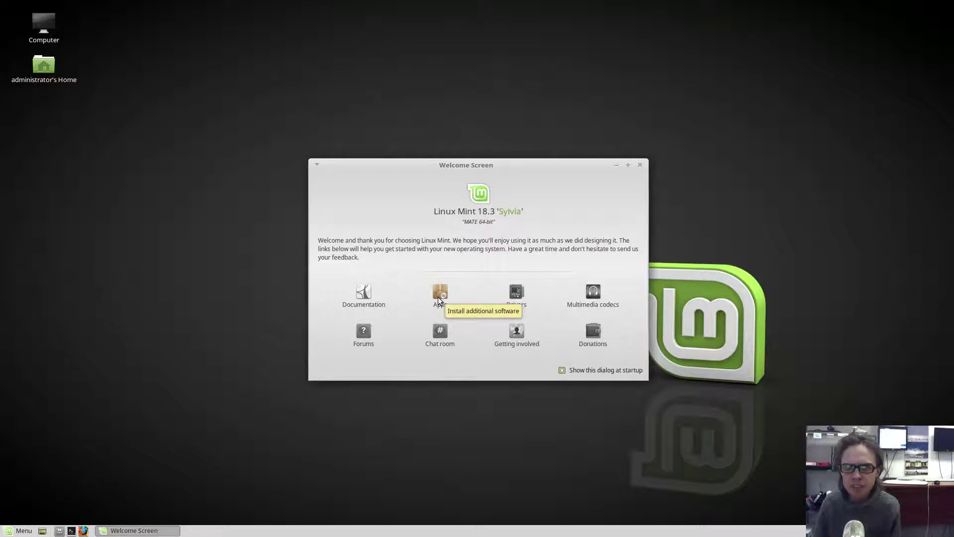
# Launch Software Manager from the Welcome Screen's Apps link, browse the Flatpak category, and return home
pyautogui.click(437, 297)
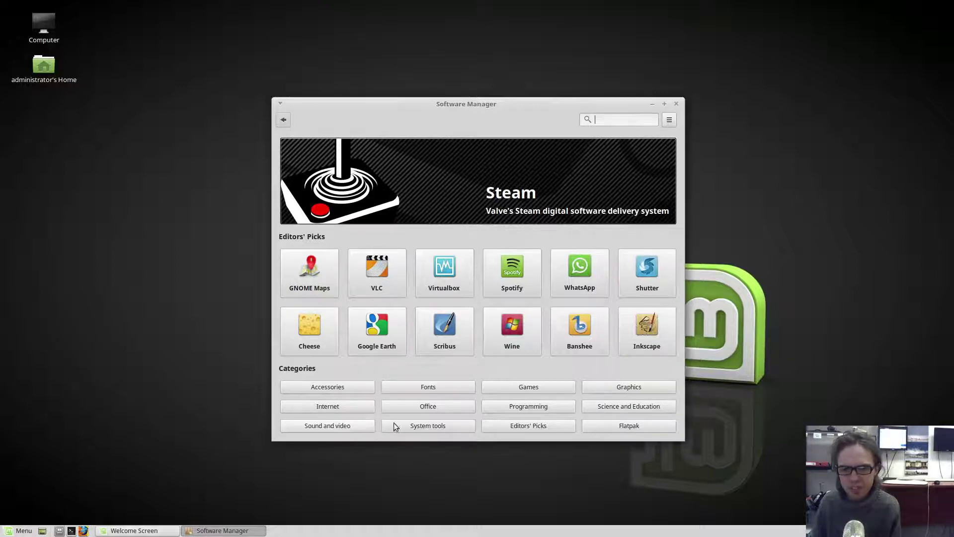
pyautogui.click(630, 425)
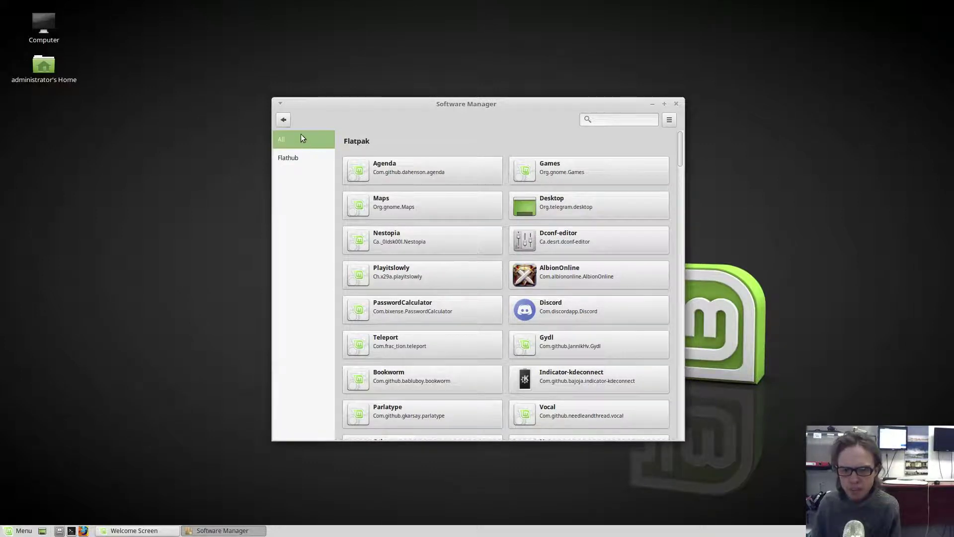
pyautogui.click(283, 119)
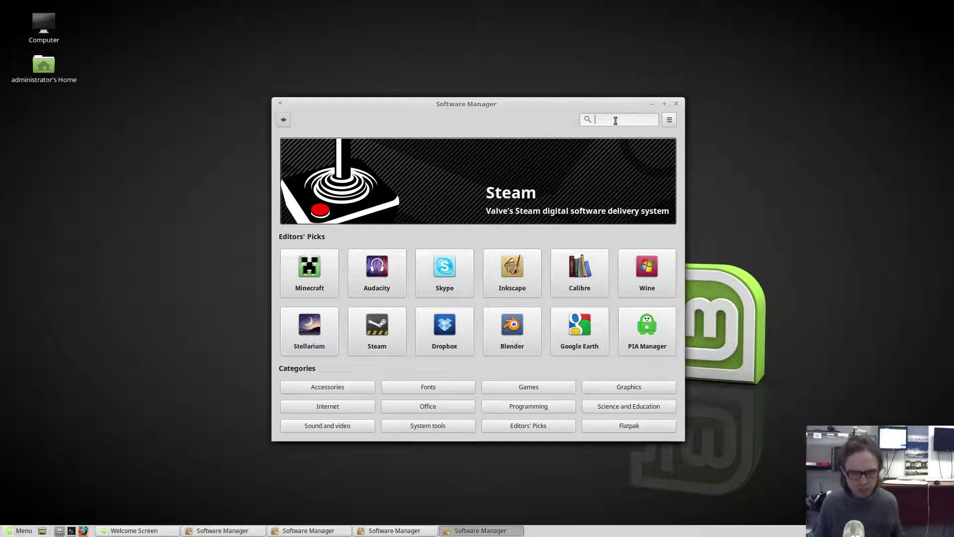
# Search the store for 'stea' (Steam), go back, then close all four Software Manager windows
pyautogui.write('ste')
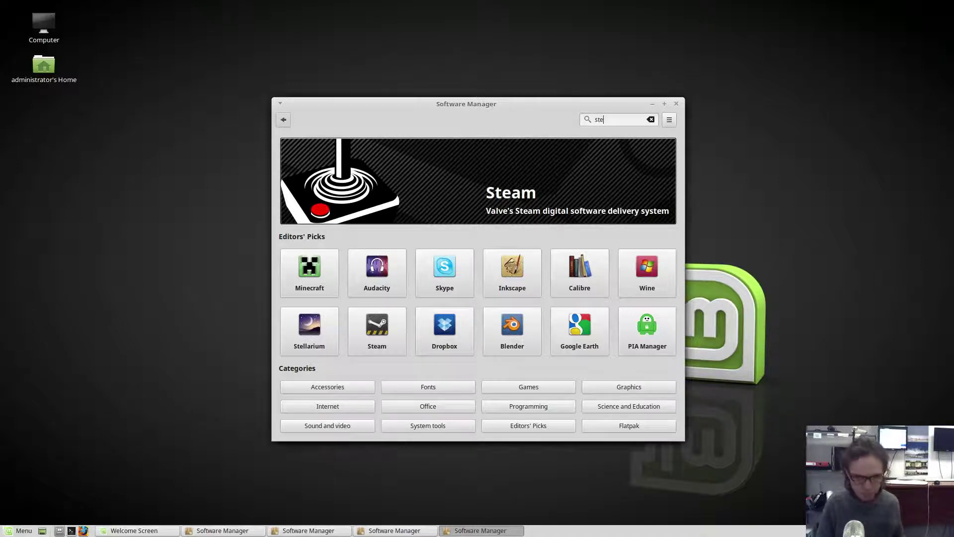
pyautogui.write('a')
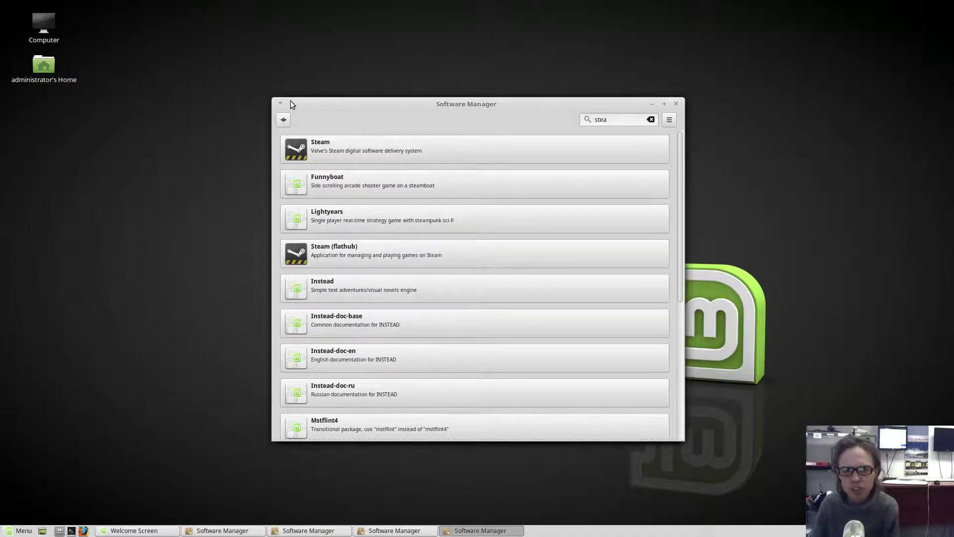
pyautogui.click(285, 119)
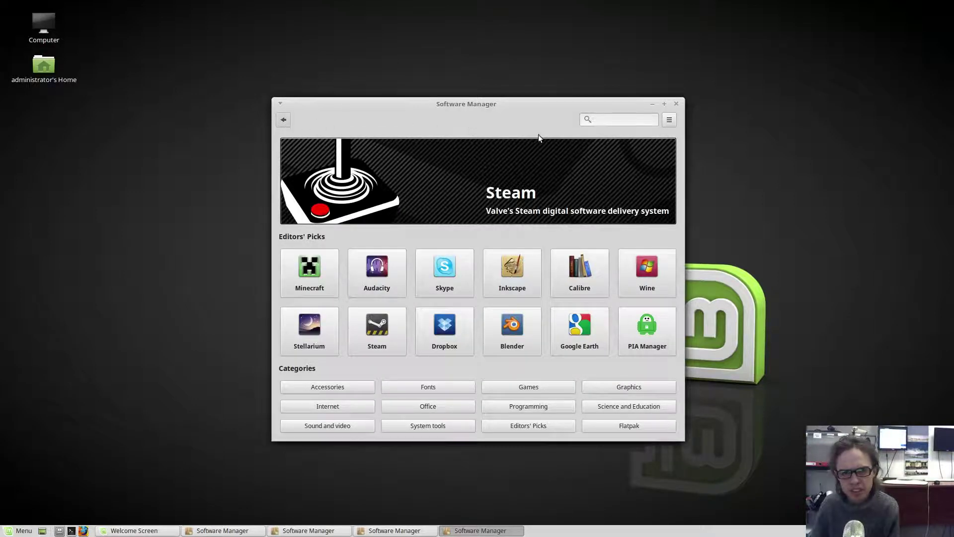
pyautogui.click(676, 104)
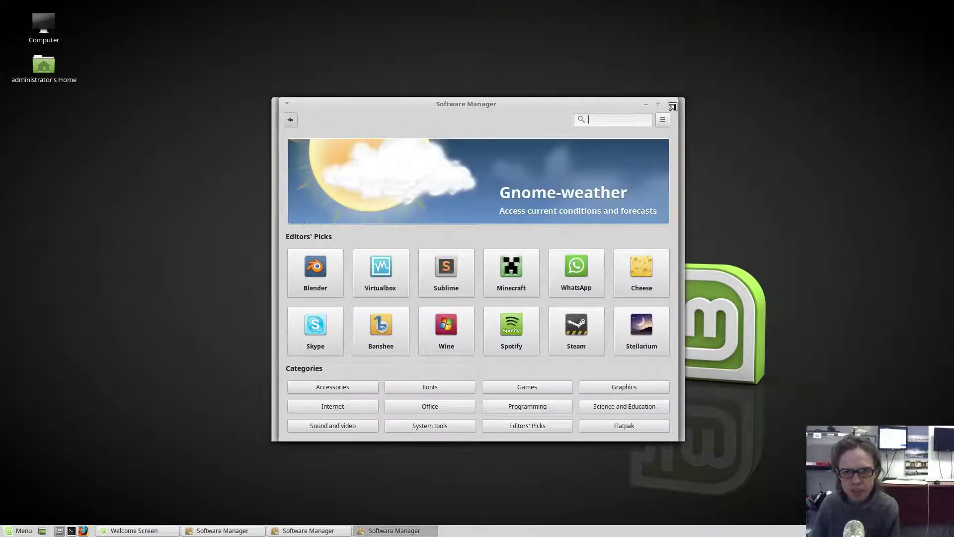
pyautogui.click(671, 104)
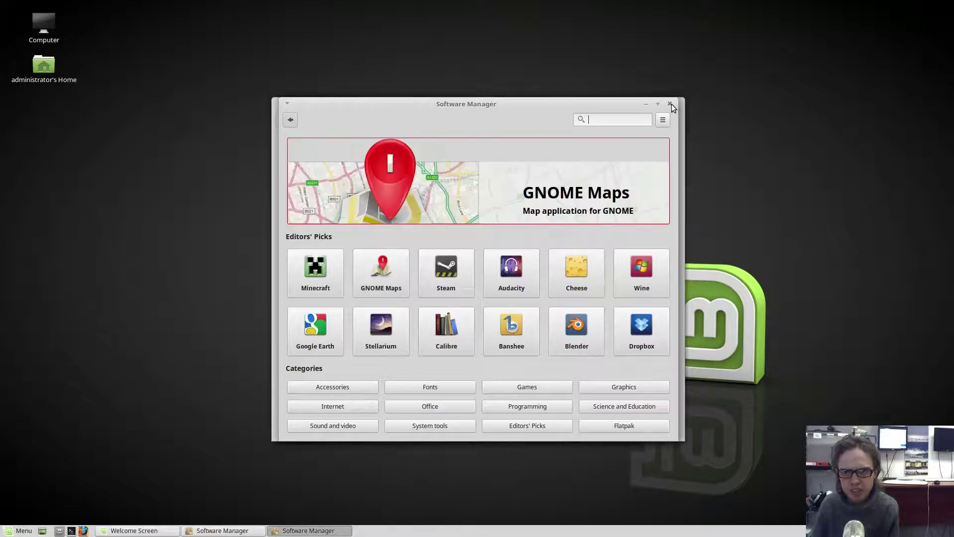
pyautogui.click(670, 103)
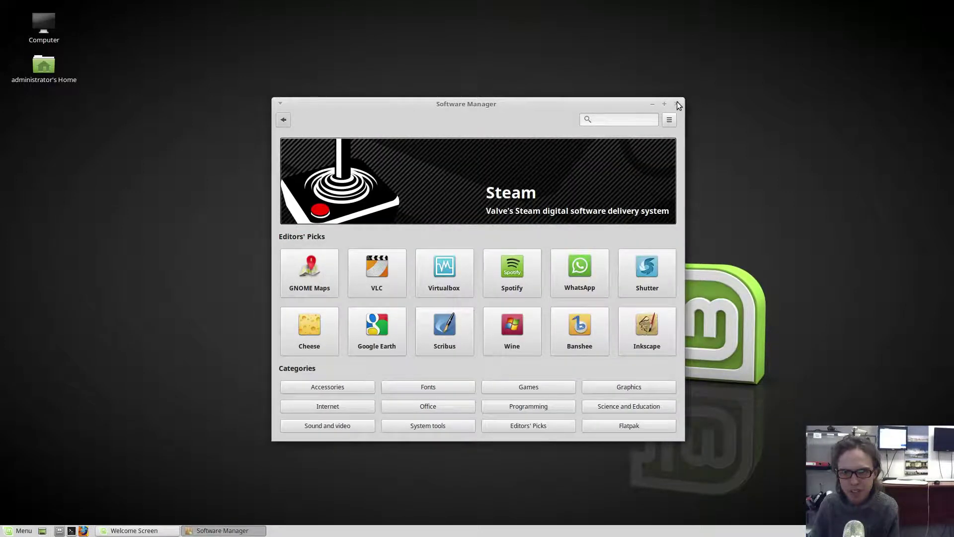
pyautogui.click(673, 104)
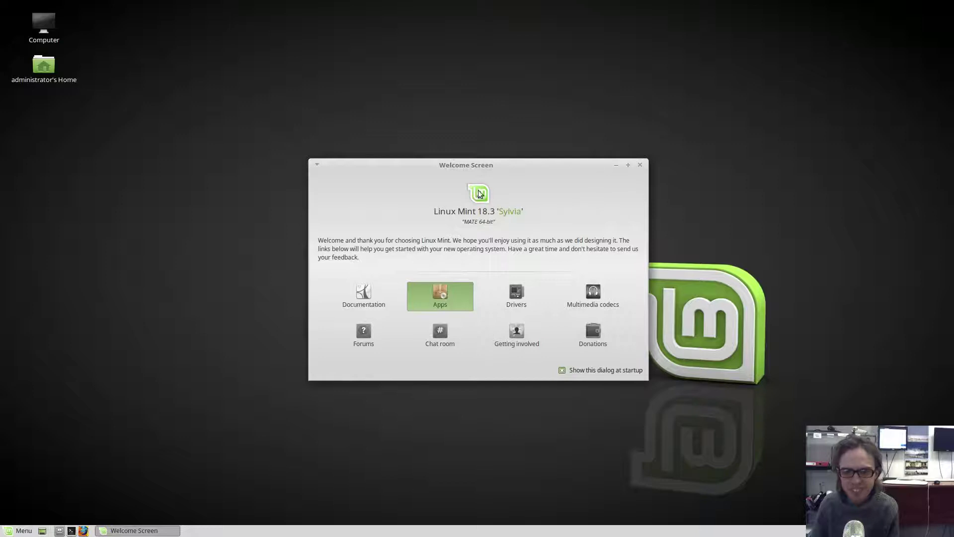
# Close the Welcome Screen and open Change Desktop Background, choosing Wait at the Not Responding warning
pyautogui.click(640, 165)
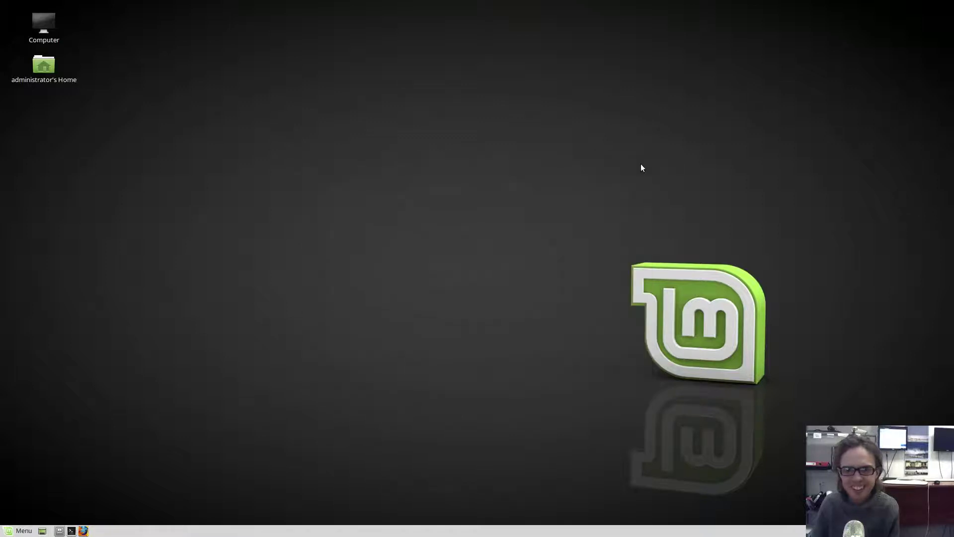
pyautogui.rightClick(445, 194)
pyautogui.click(463, 308)
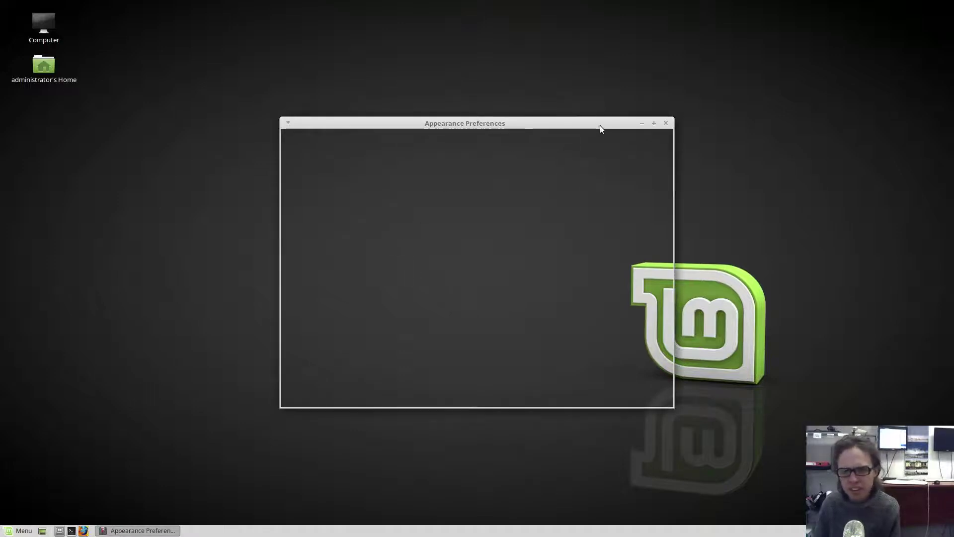
pyautogui.moveTo(601, 125); pyautogui.dragTo(575, 1)
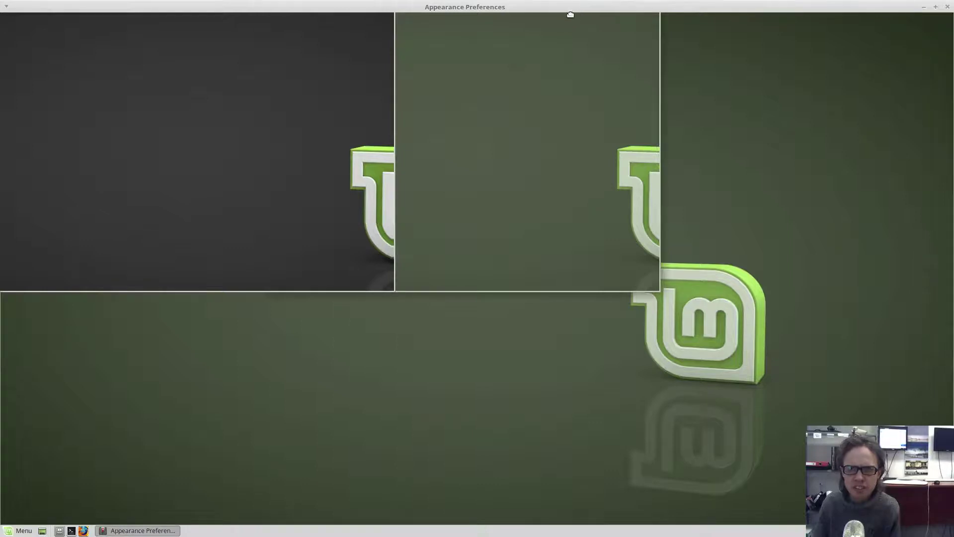
pyautogui.moveTo(571, 15); pyautogui.dragTo(565, 25)
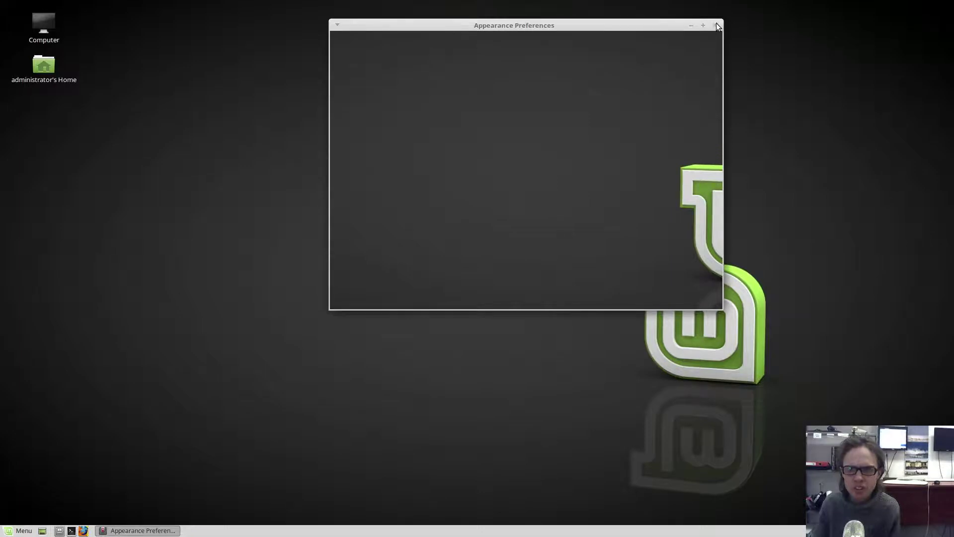
pyautogui.rightClick(188, 155)
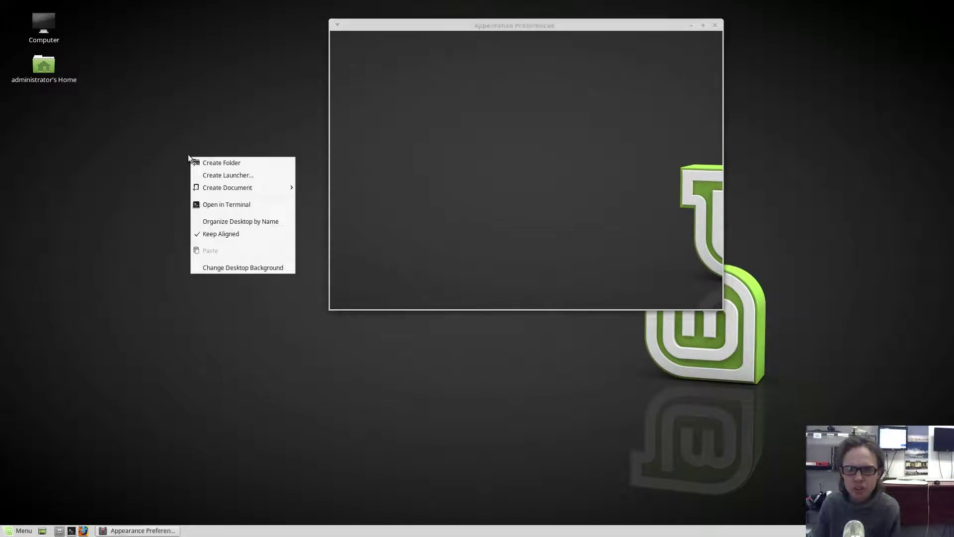
pyautogui.click(210, 267)
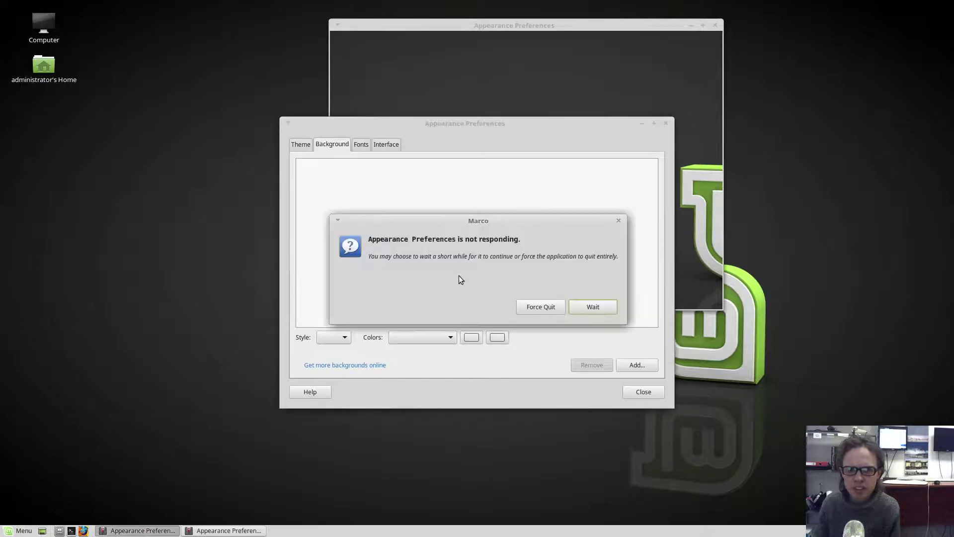
pyautogui.click(603, 307)
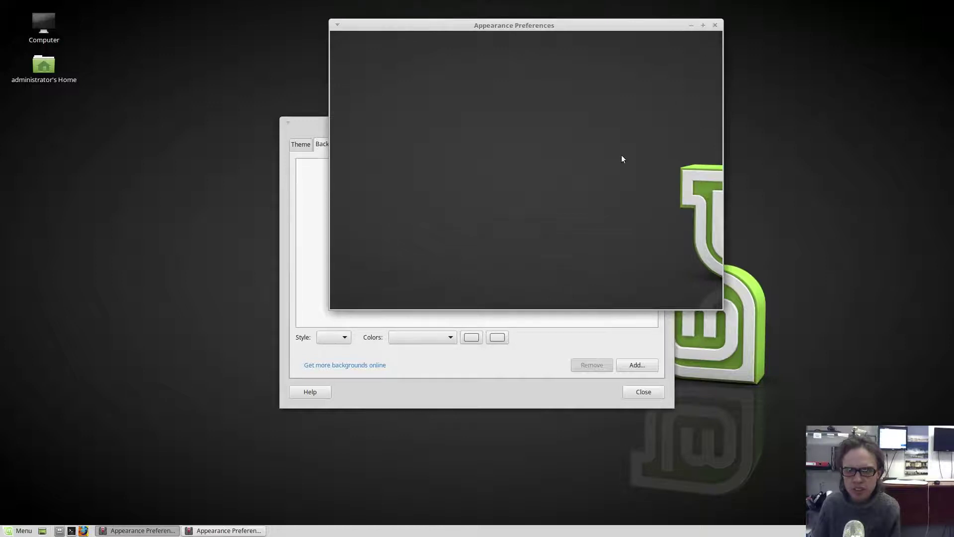
pyautogui.click(298, 123)
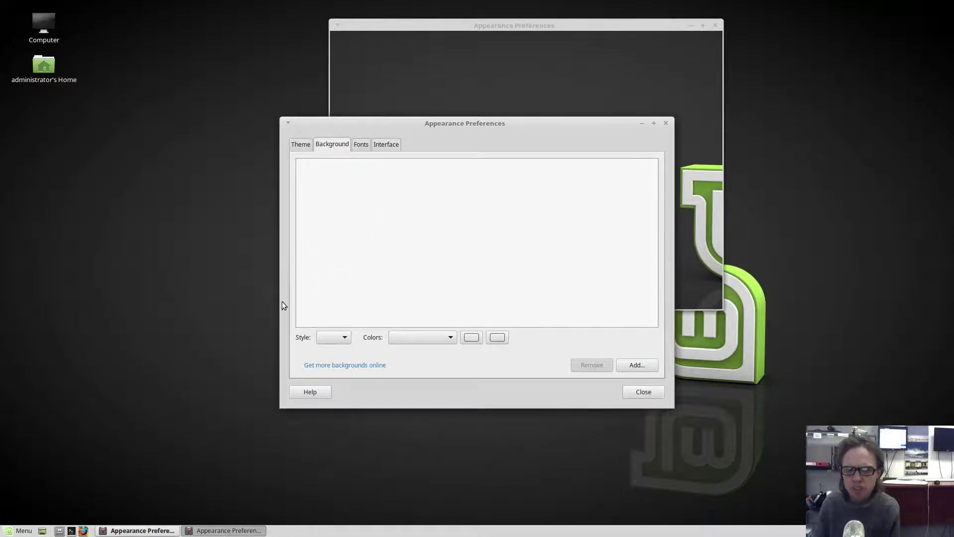
# Find System Monitor with a 'syste' menu search and launch it
pyautogui.click(16, 532)
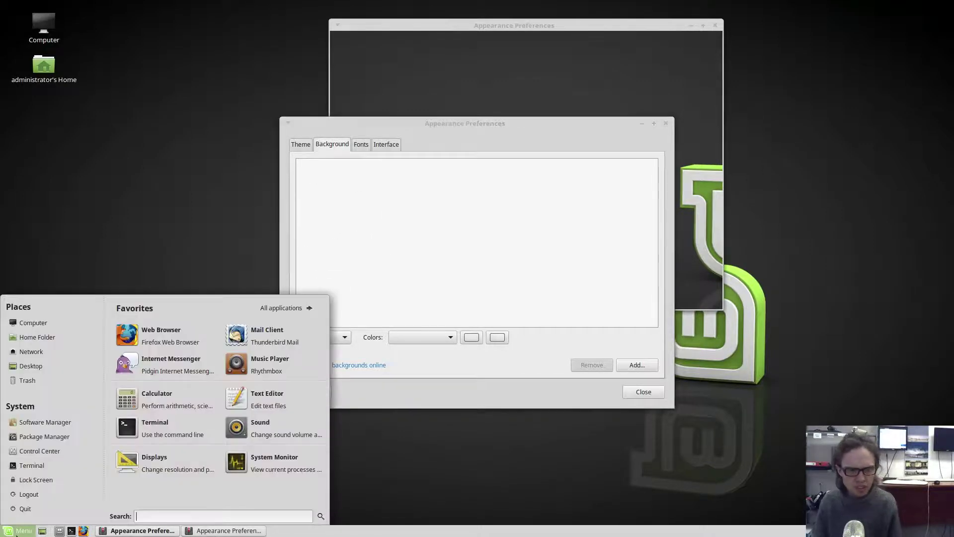
pyautogui.write('syste')
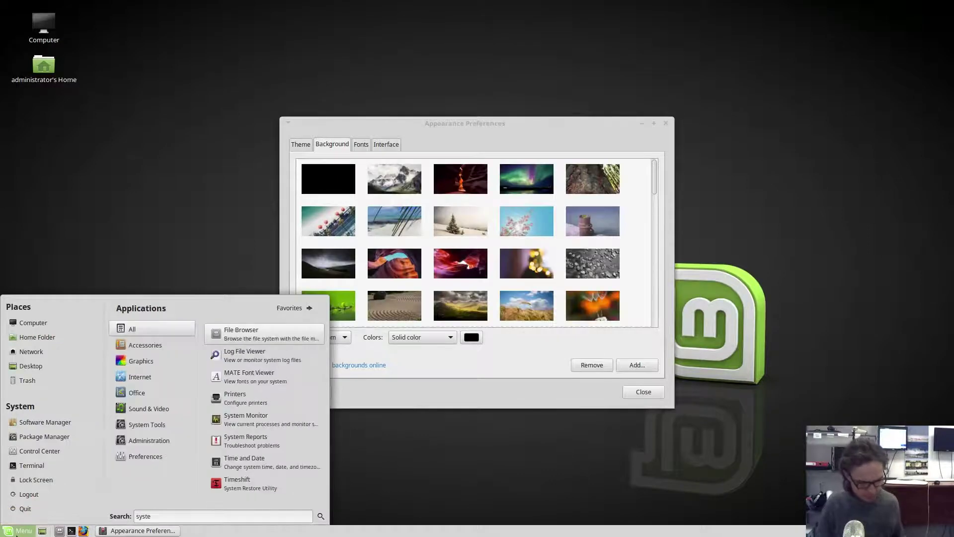
pyautogui.click(260, 418)
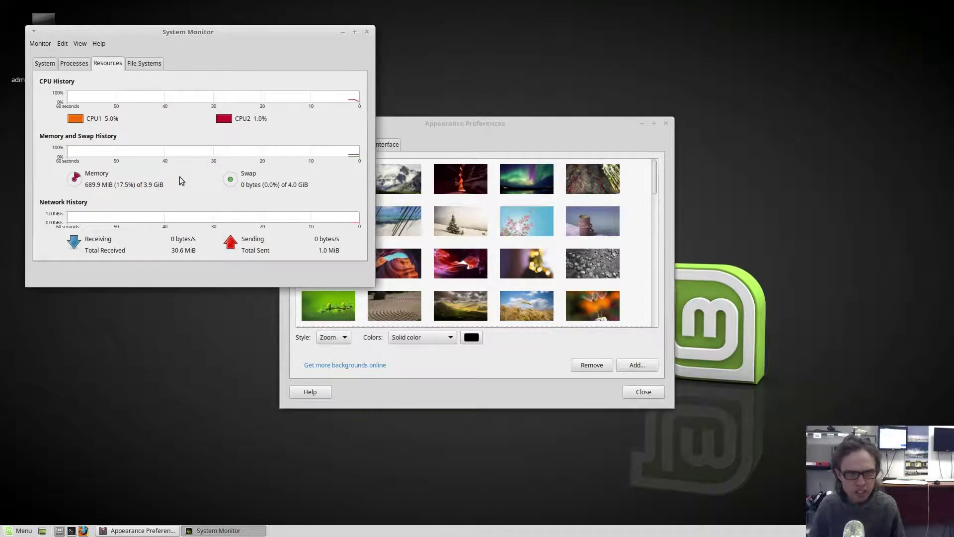
# Move Appearance Preferences to the upper right and set the bark picture as the wallpaper
pyautogui.moveTo(510, 124); pyautogui.dragTo(696, 3)
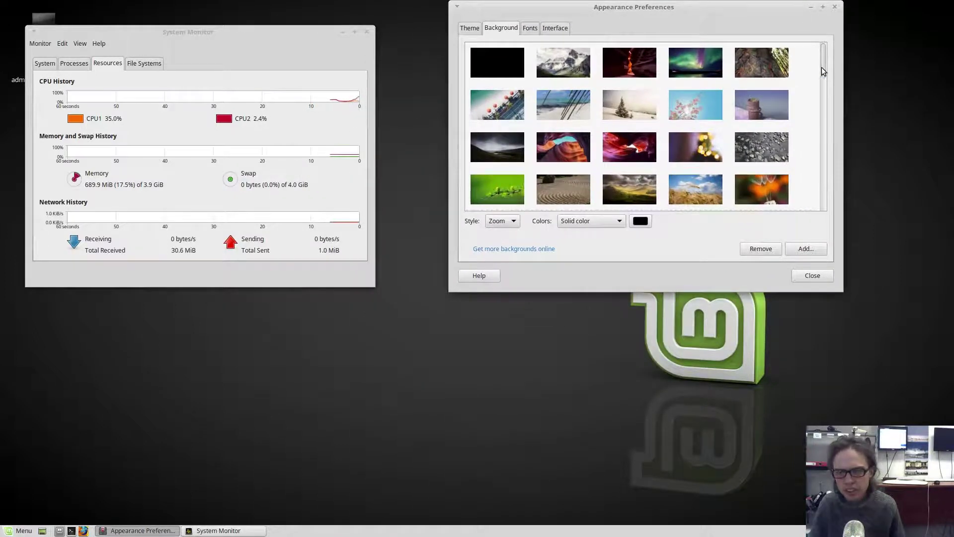
pyautogui.moveTo(823, 63)
pyautogui.mouseDown()
pyautogui.moveTo(795, 196)
pyautogui.moveTo(795, 123)
pyautogui.moveTo(816, 49)
pyautogui.mouseUp()
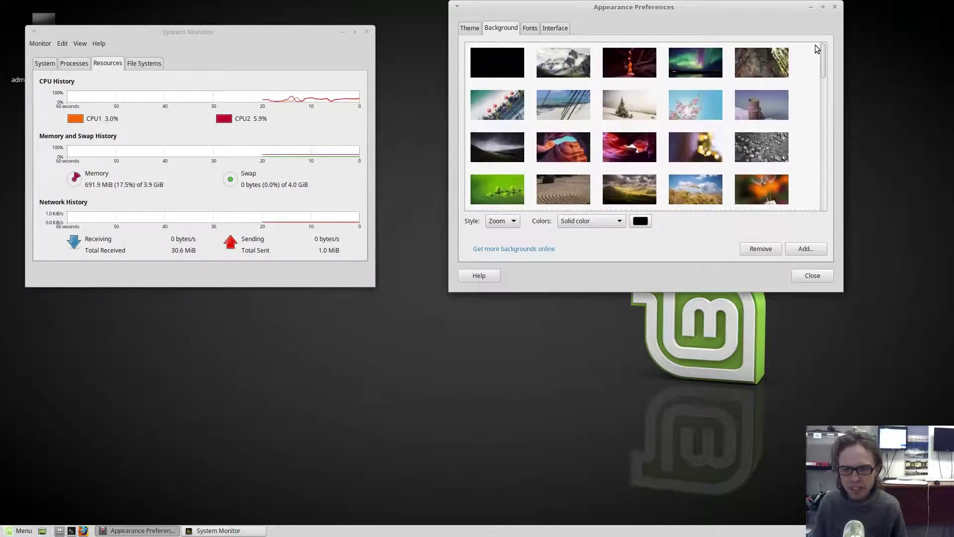
pyautogui.click(768, 59)
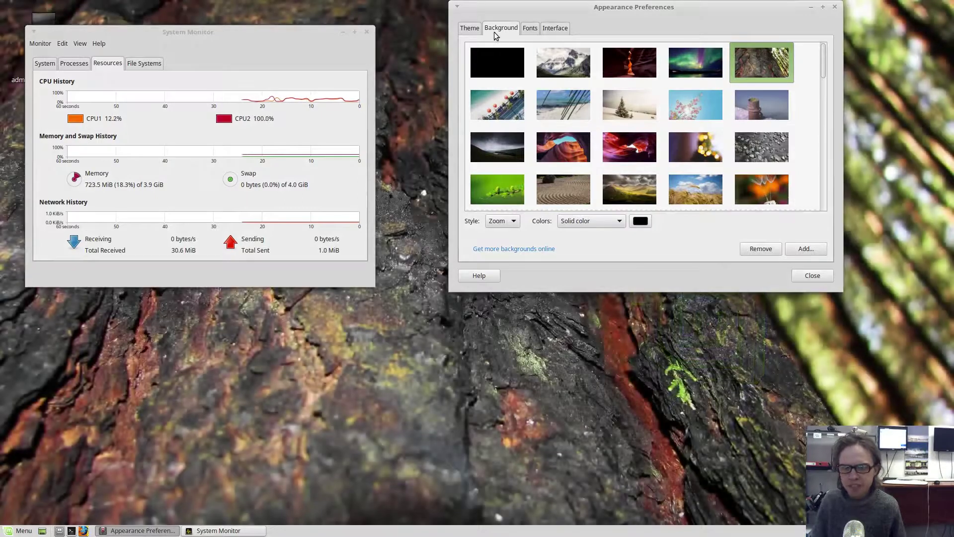
# Look over the Theme, Fonts and Interface tabs, then apply the Mint-X-Red theme
pyautogui.click(472, 31)
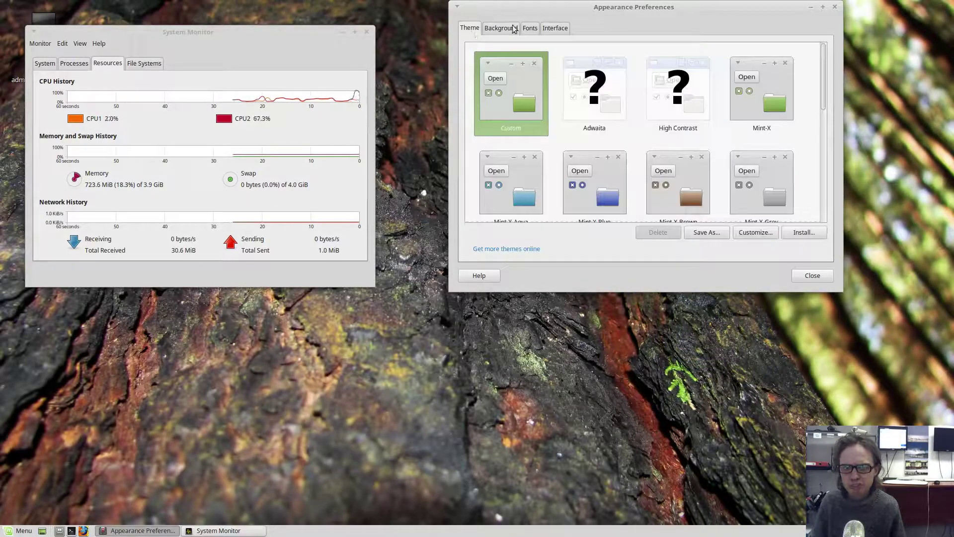
pyautogui.click(533, 28)
pyautogui.click(550, 29)
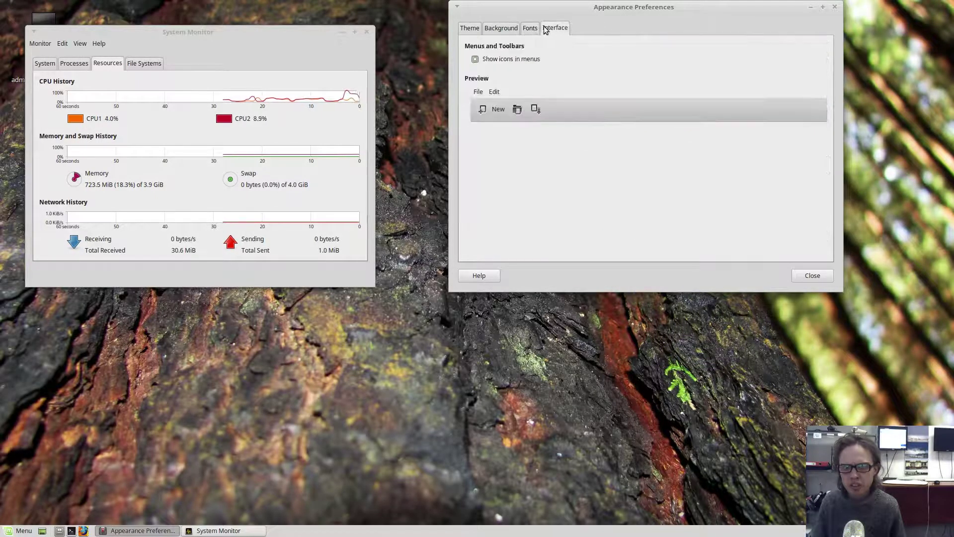
pyautogui.click(473, 29)
pyautogui.scroll(-3, 634, 177)
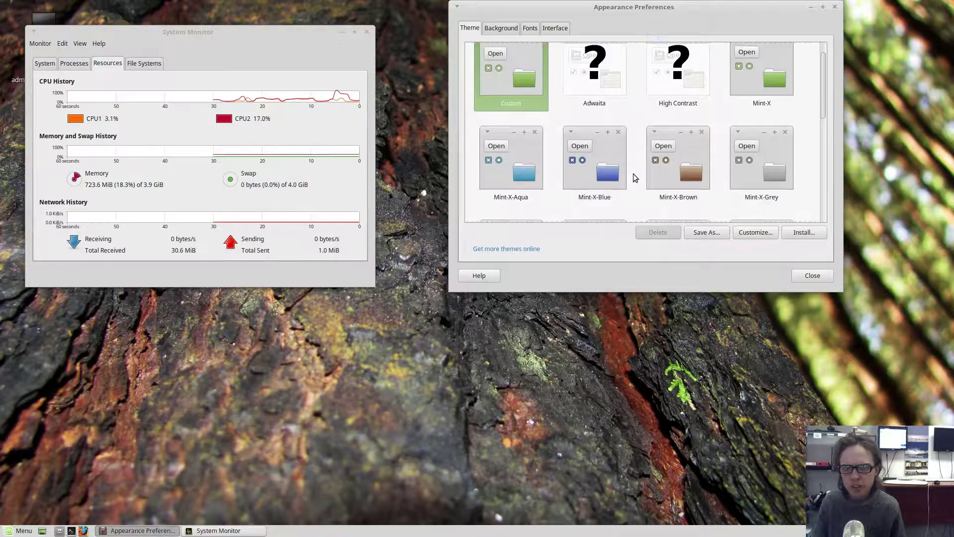
pyautogui.scroll(-3, 634, 178)
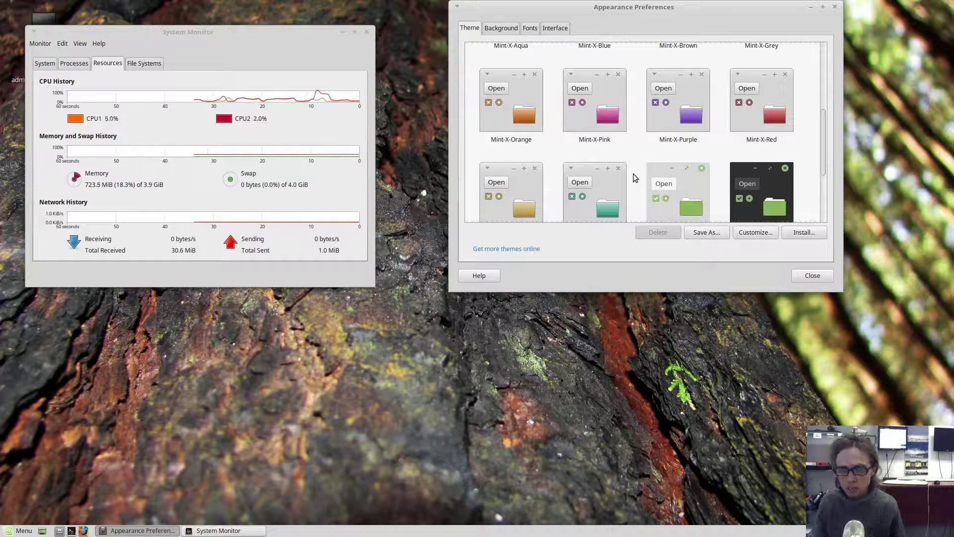
pyautogui.click(748, 122)
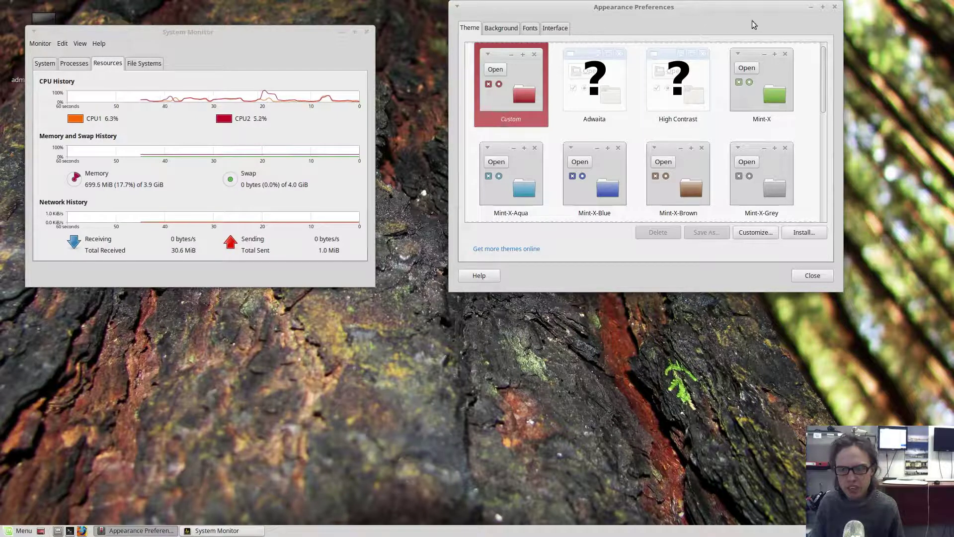
# Close Appearance Preferences, move System Monitor to the right, and launch Backup Tool from the menu
pyautogui.click(835, 7)
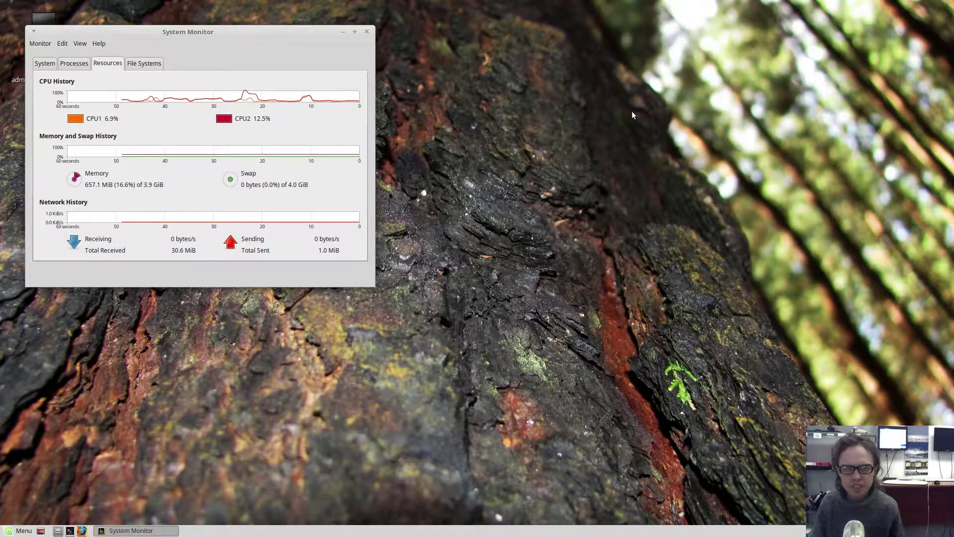
pyautogui.moveTo(337, 33); pyautogui.dragTo(879, 50)
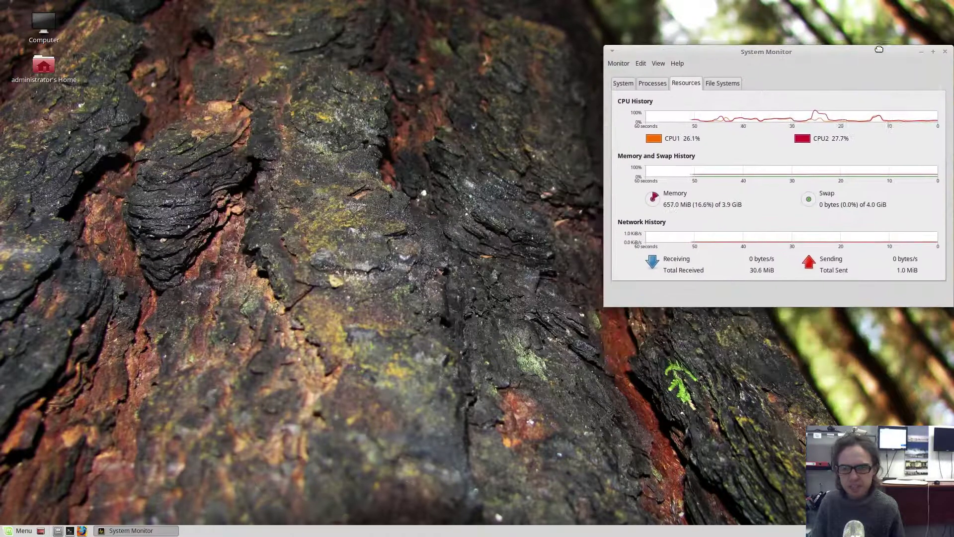
pyautogui.click(3, 532)
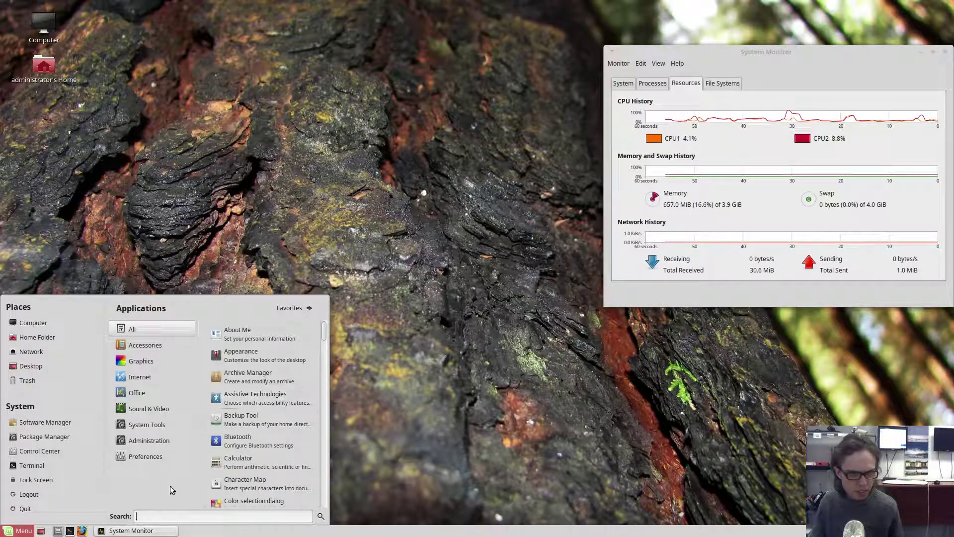
pyautogui.click(234, 423)
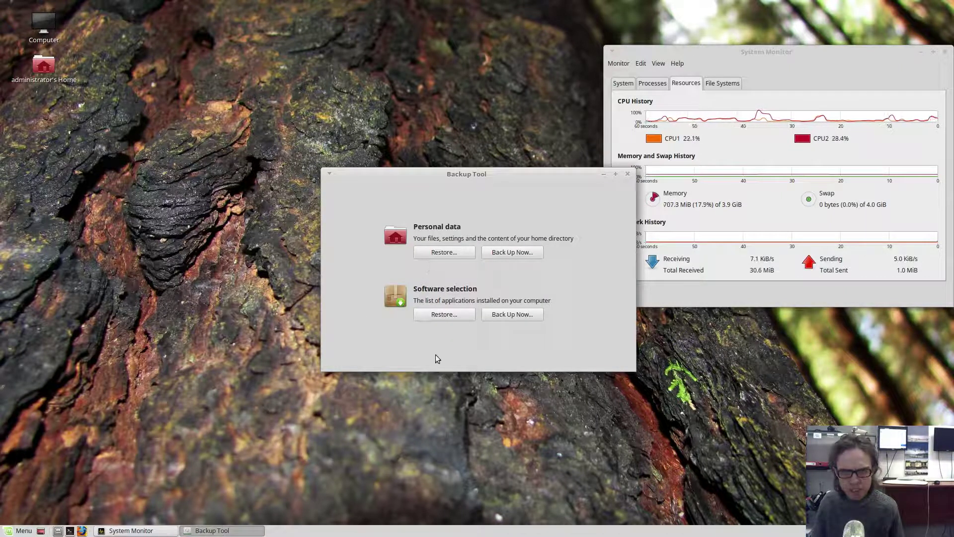
# Inspect the Backup Tool window menu, then close Backup Tool and reopen the application menu
pyautogui.click(330, 174)
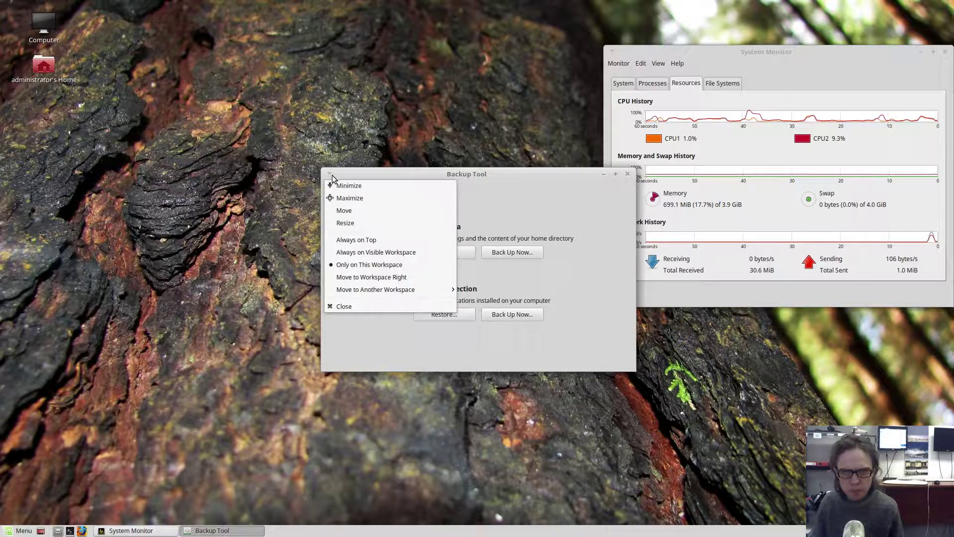
pyautogui.click(275, 188)
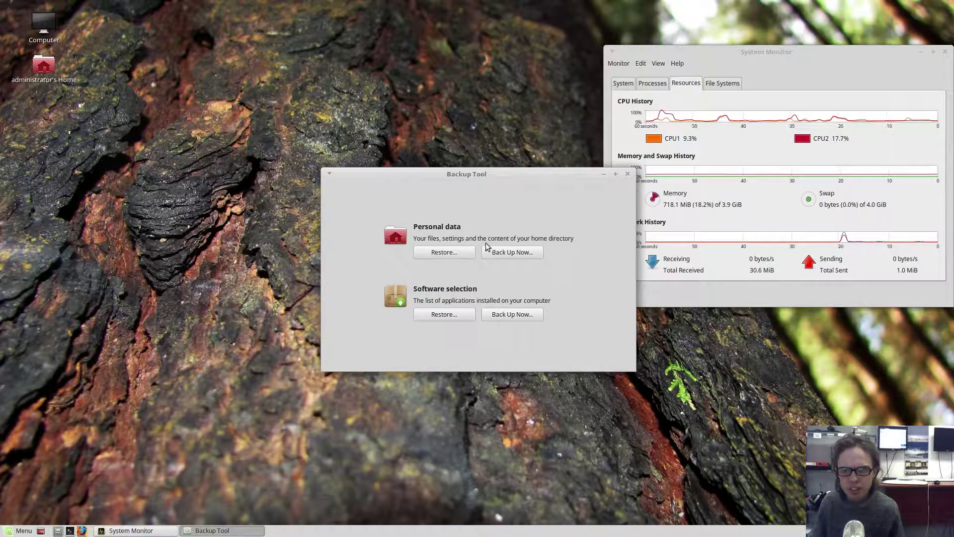
pyautogui.click(627, 173)
pyautogui.click(12, 532)
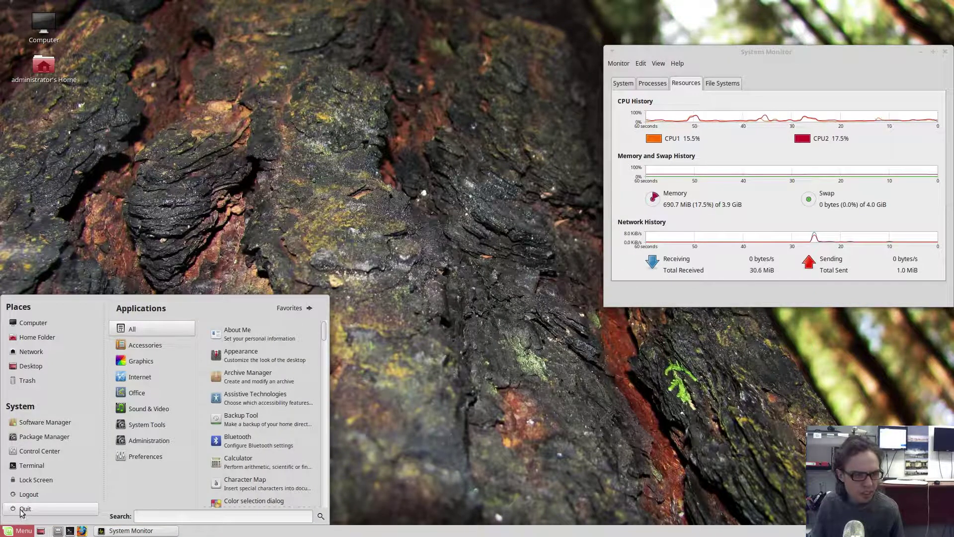
# Open Control Center from the menu's System section and scroll to Look and Feel
pyautogui.click(30, 452)
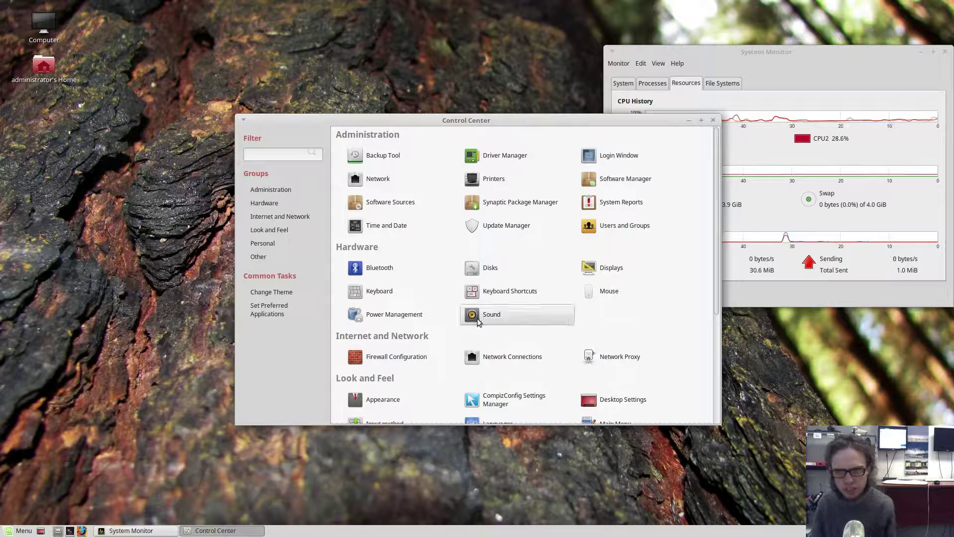
pyautogui.scroll(-3, 477, 321)
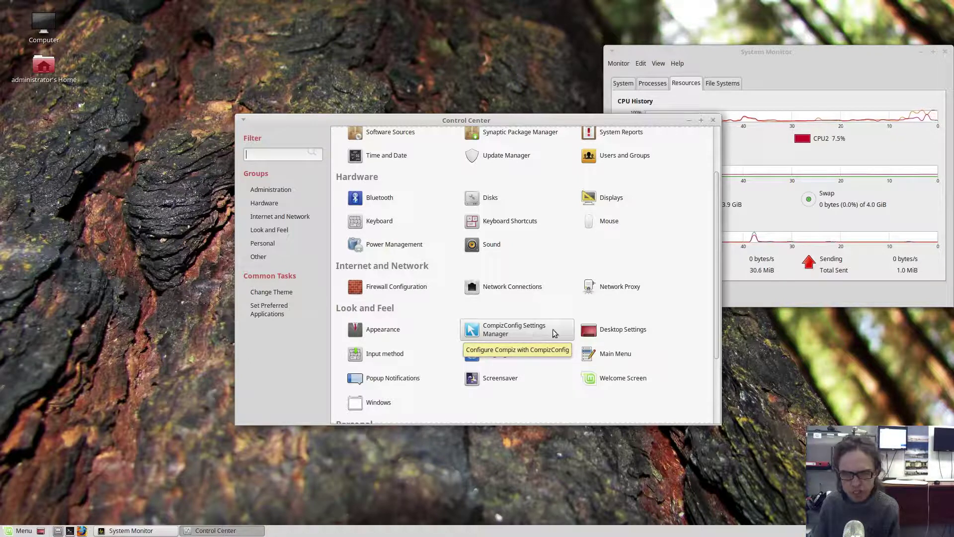
# In Desktop Settings > Windows, change the window manager to Compiz and close the dialog
pyautogui.click(608, 334)
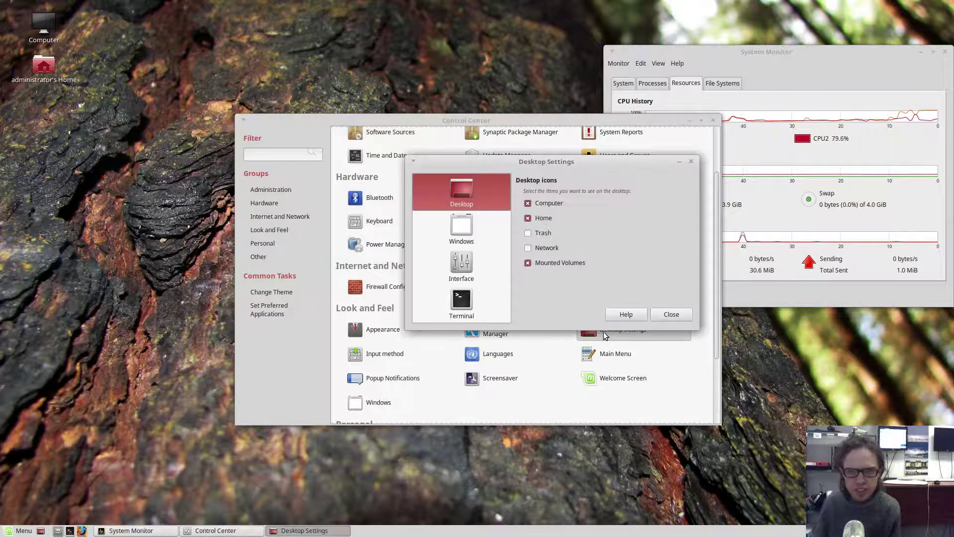
pyautogui.click(461, 226)
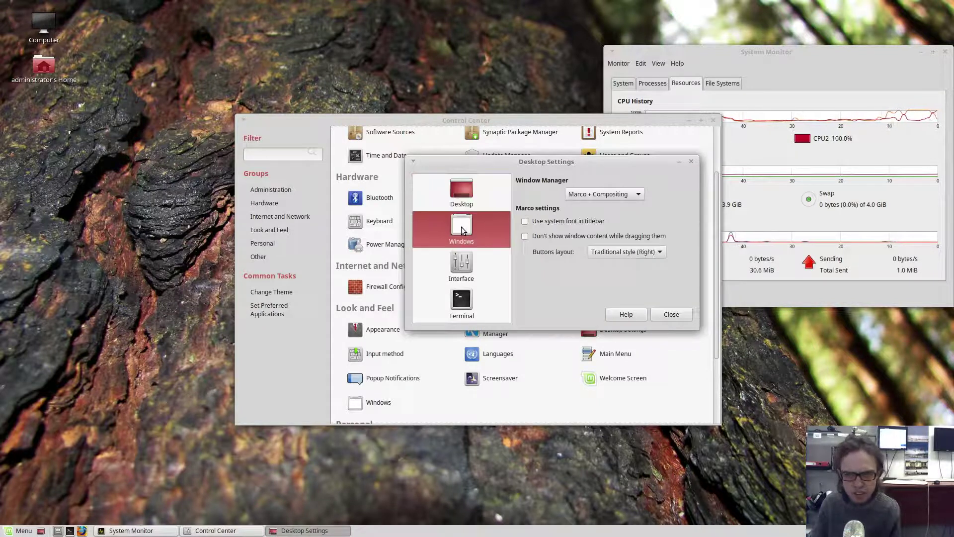
pyautogui.click(591, 195)
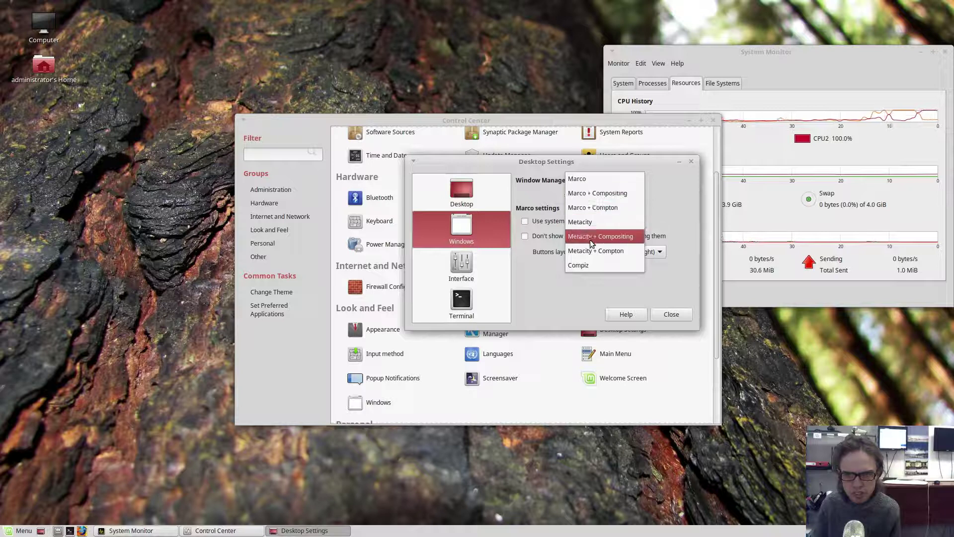
pyautogui.click(586, 267)
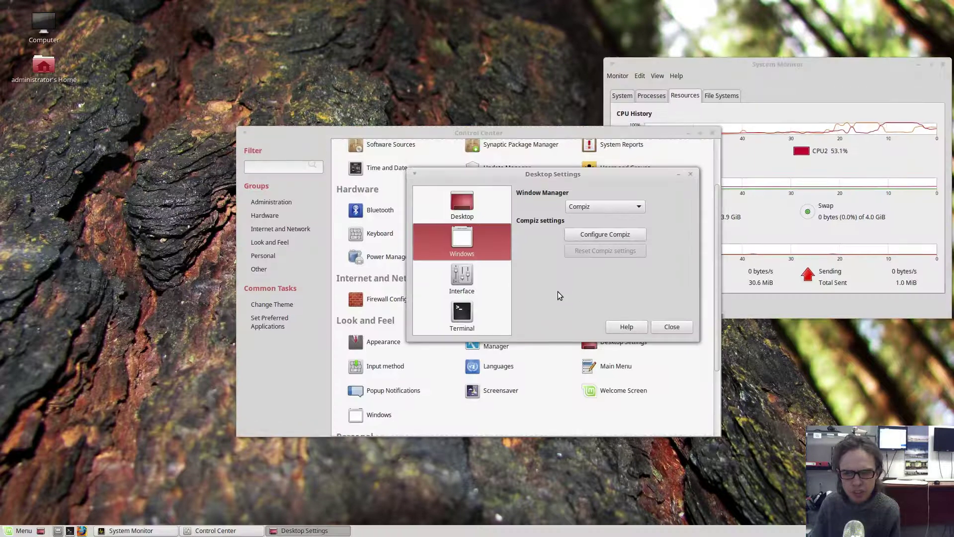
pyautogui.click(671, 326)
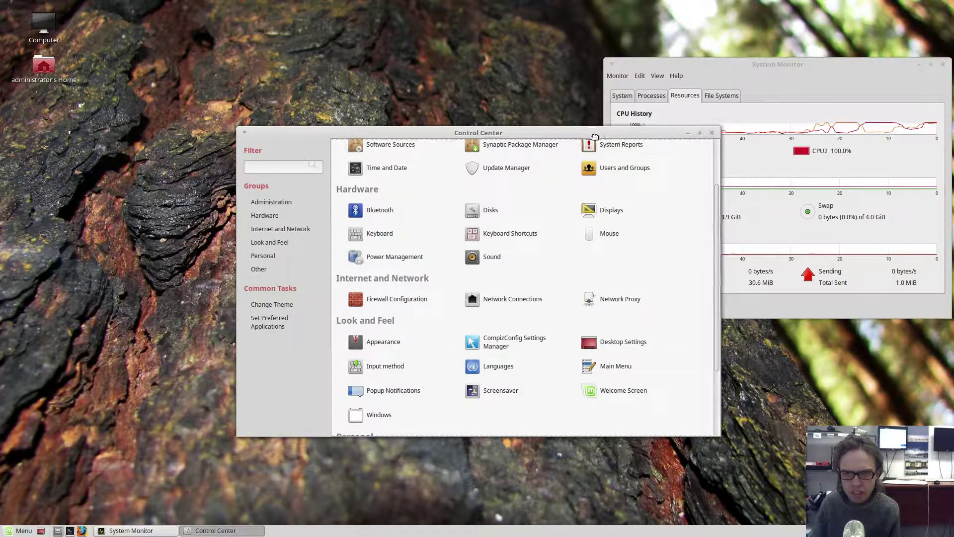
# Drag Control Center to show the wobbly-window effect, then switch to the adjacent workspace
pyautogui.moveTo(613, 135); pyautogui.dragTo(643, 177)
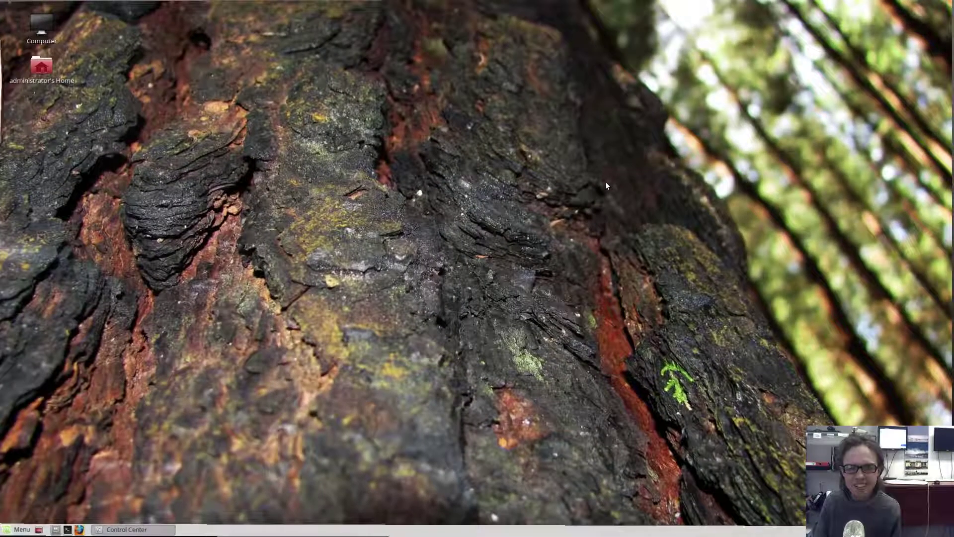
pyautogui.moveTo(1, 248)
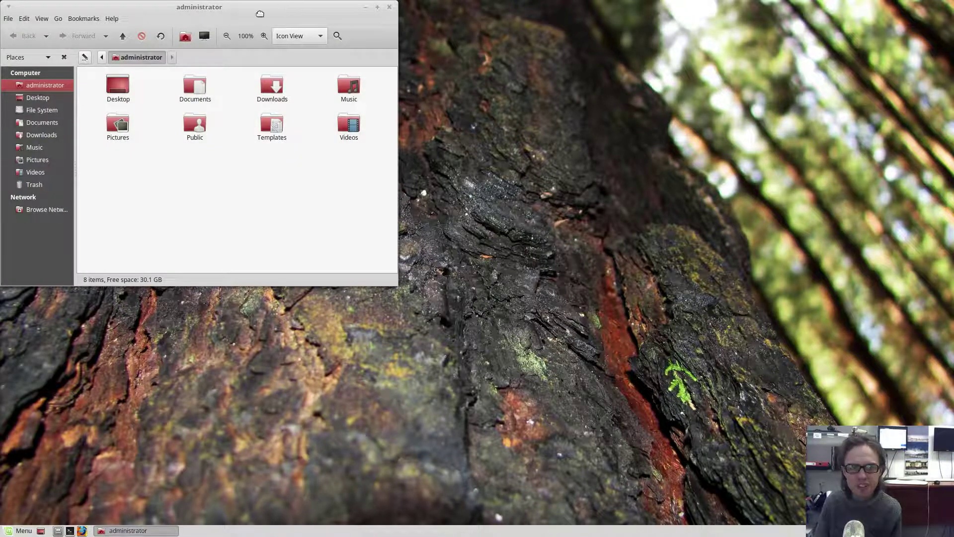
# Drag the Caja home-folder window onto the Control Center workspace, then shift it left off the settings list
pyautogui.moveTo(260, 13); pyautogui.dragTo(269, 158)
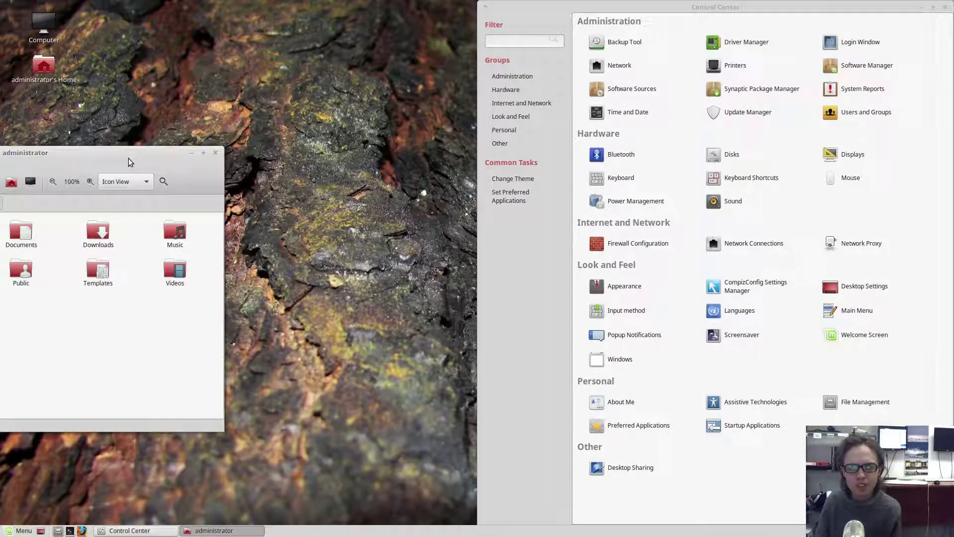
pyautogui.moveTo(75, 149); pyautogui.dragTo(470, 174)
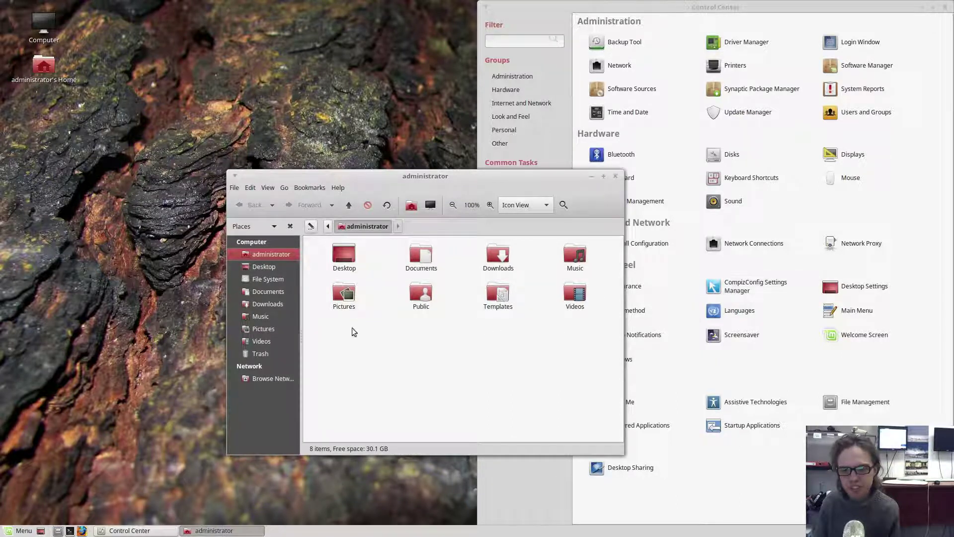
pyautogui.moveTo(492, 176); pyautogui.dragTo(1, 141)
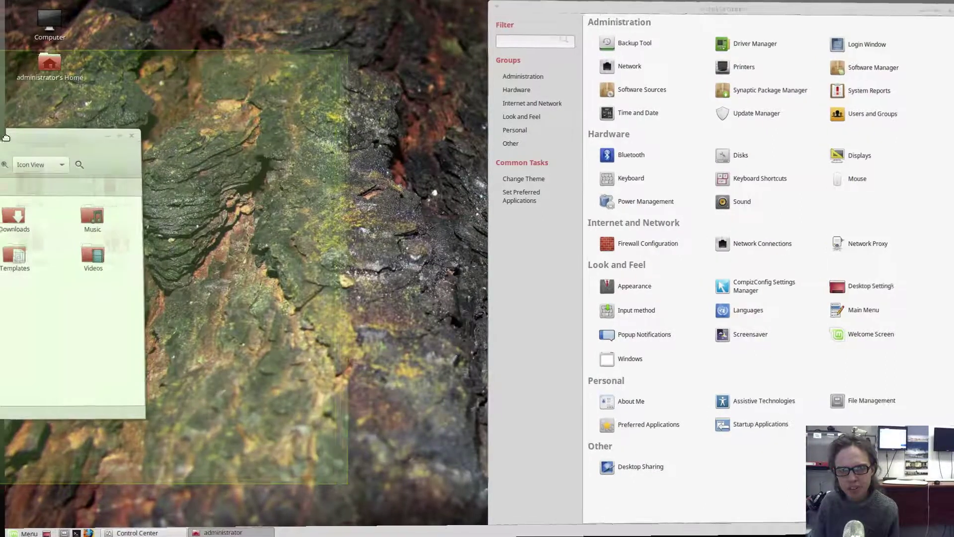